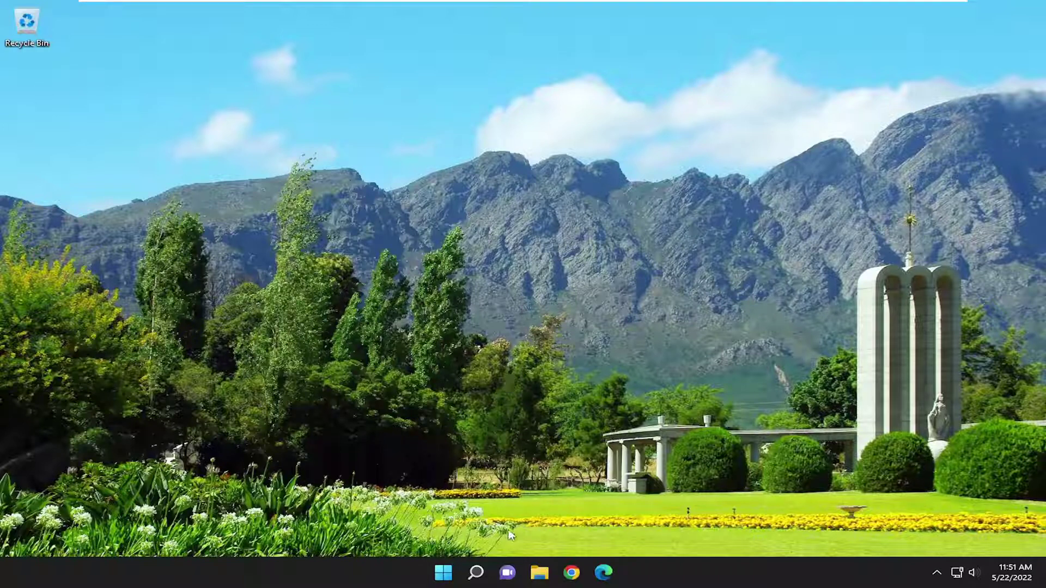
Find 'windows features' in search and bring up Turn Windows features on or off.
left_click(482, 574)
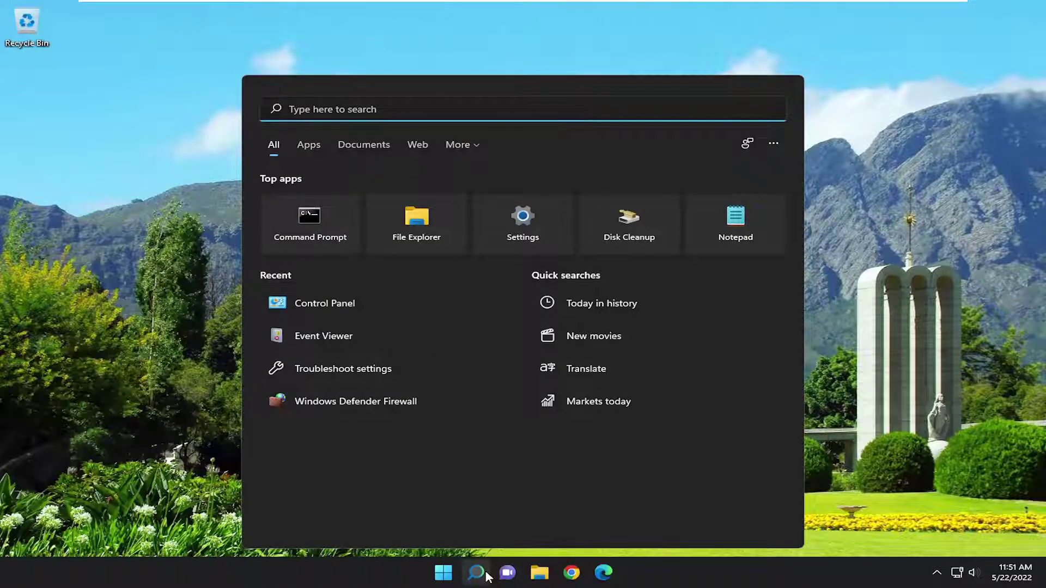
type("windows feat")
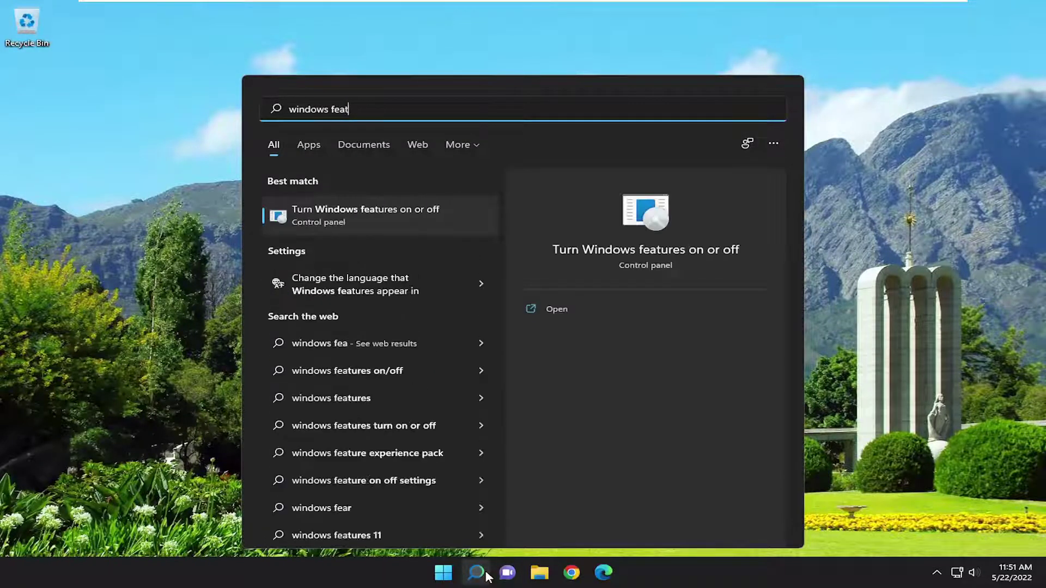
type("ur")
key("ctrl+a")
type("wind")
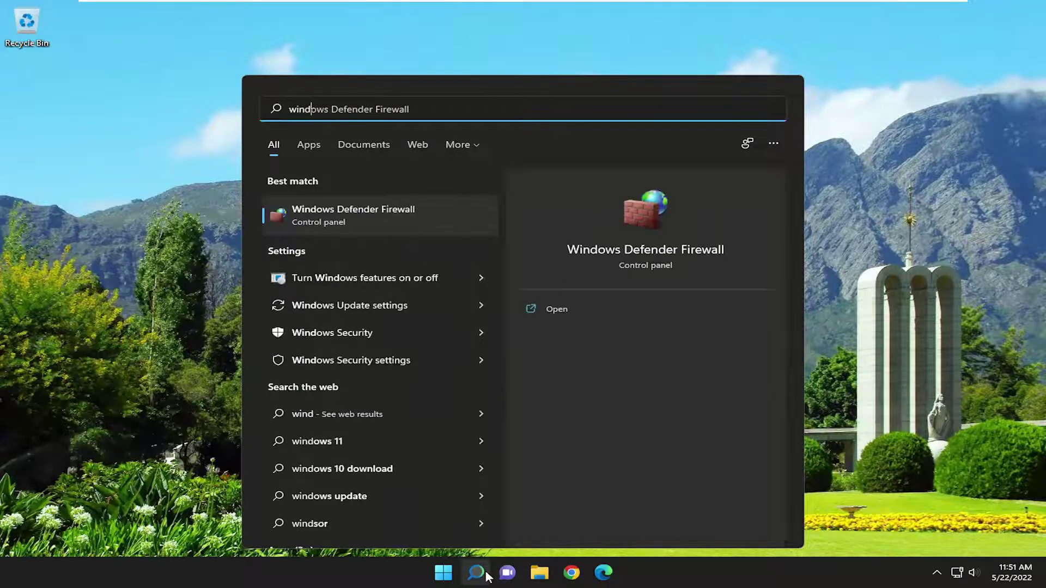
type("ows features")
left_click(399, 218)
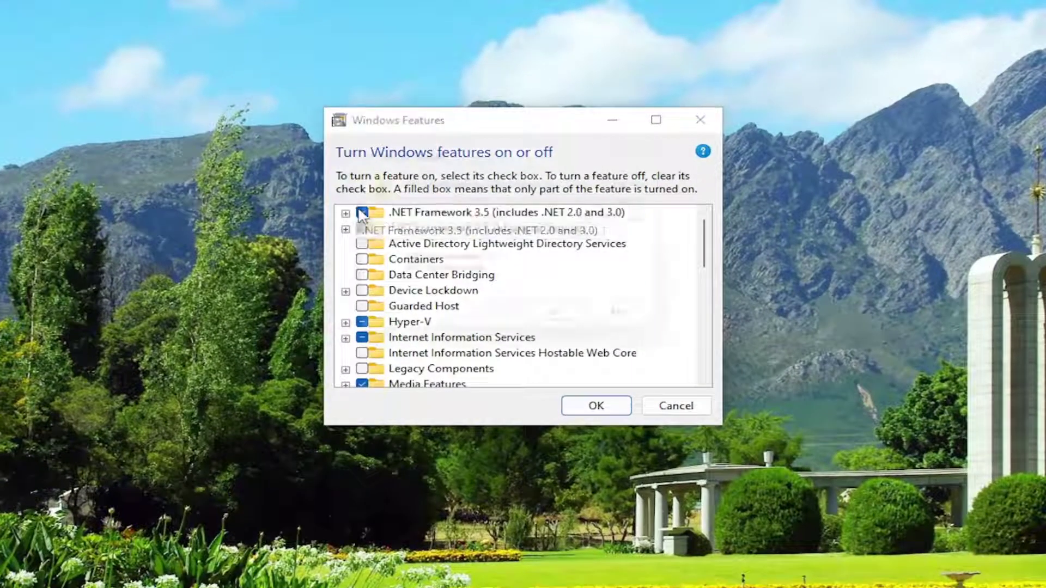
Untick .NET Framework 3.5 (confirming dependents) and .NET Framework 4.8 Advanced Services, then apply.
left_click(362, 213)
left_click(572, 326)
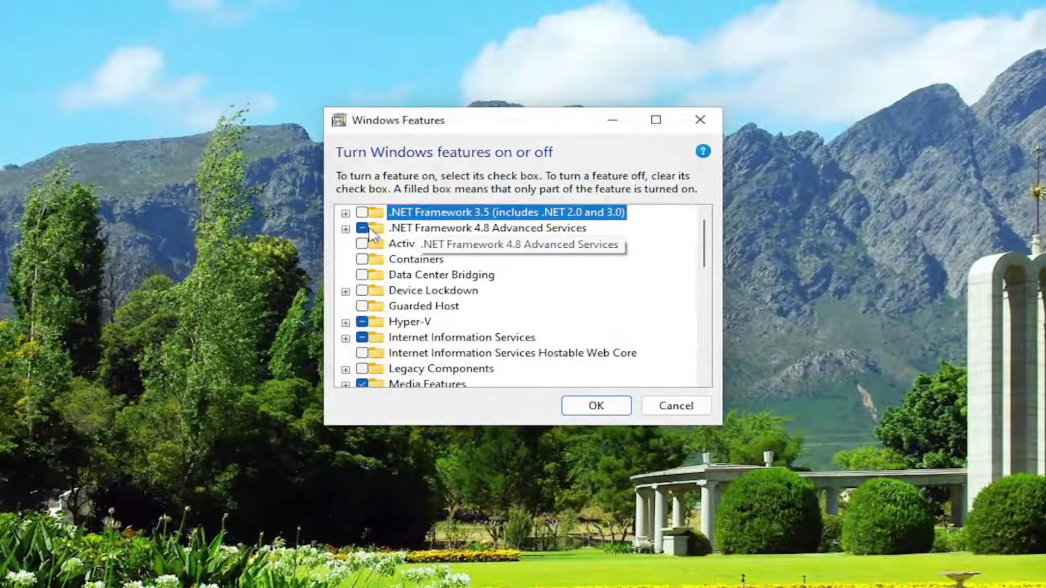
left_click(362, 228)
left_click(615, 411)
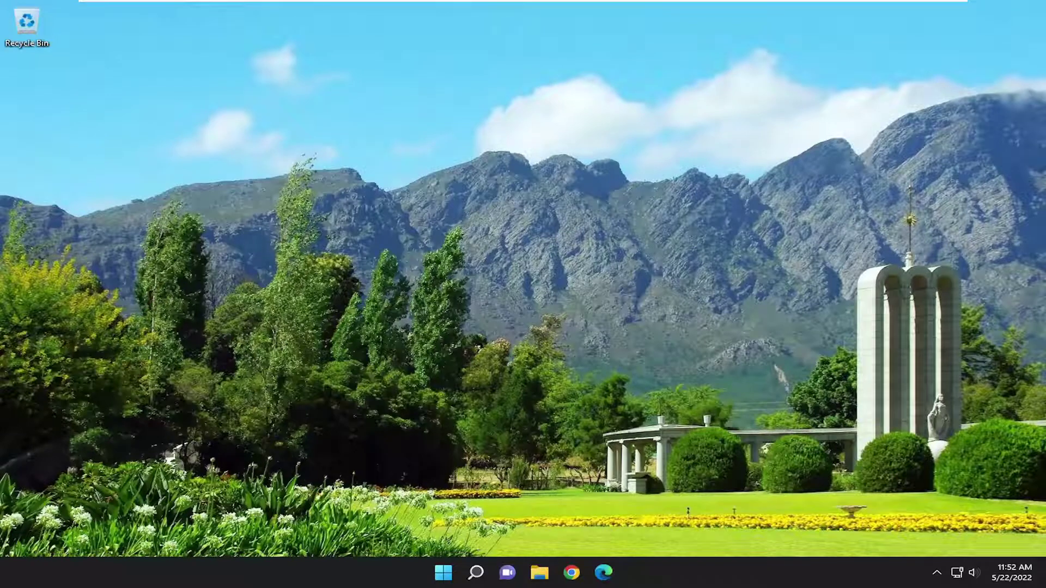
Reopen Windows Features, re-tick both .NET Framework entries and let Windows Update download the files.
left_click(477, 575)
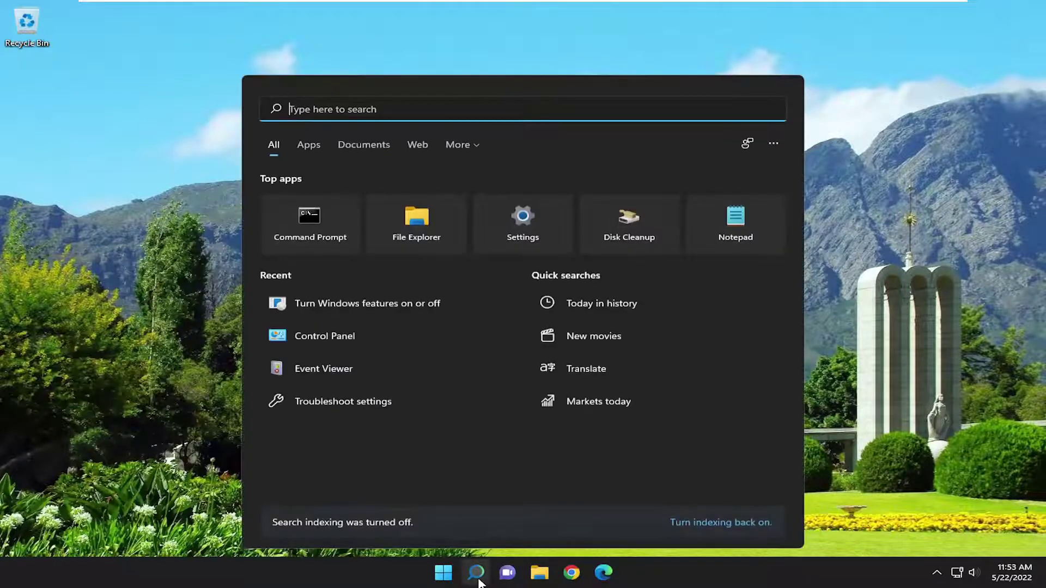
type("windows fea")
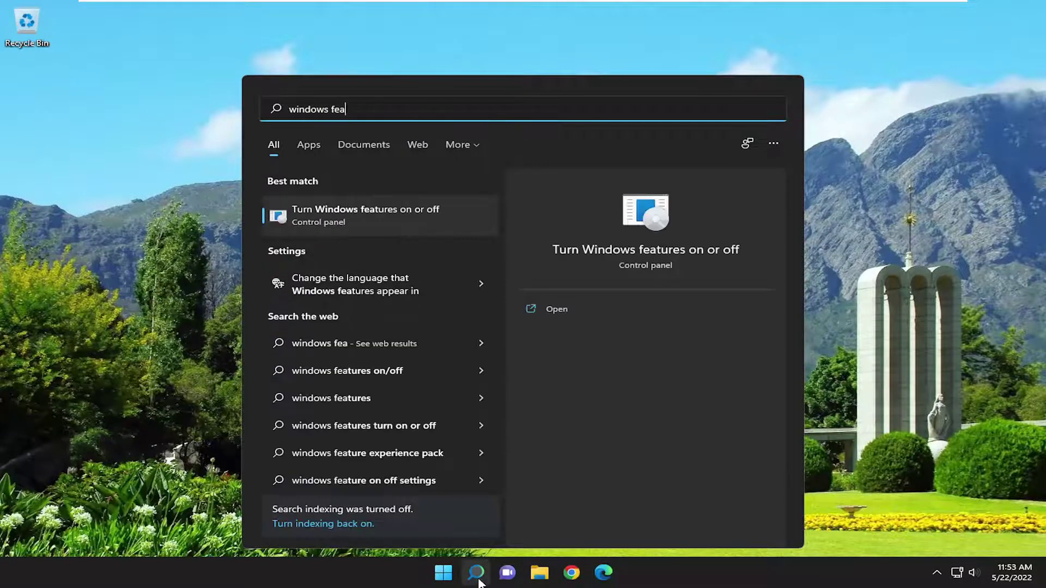
type("tures")
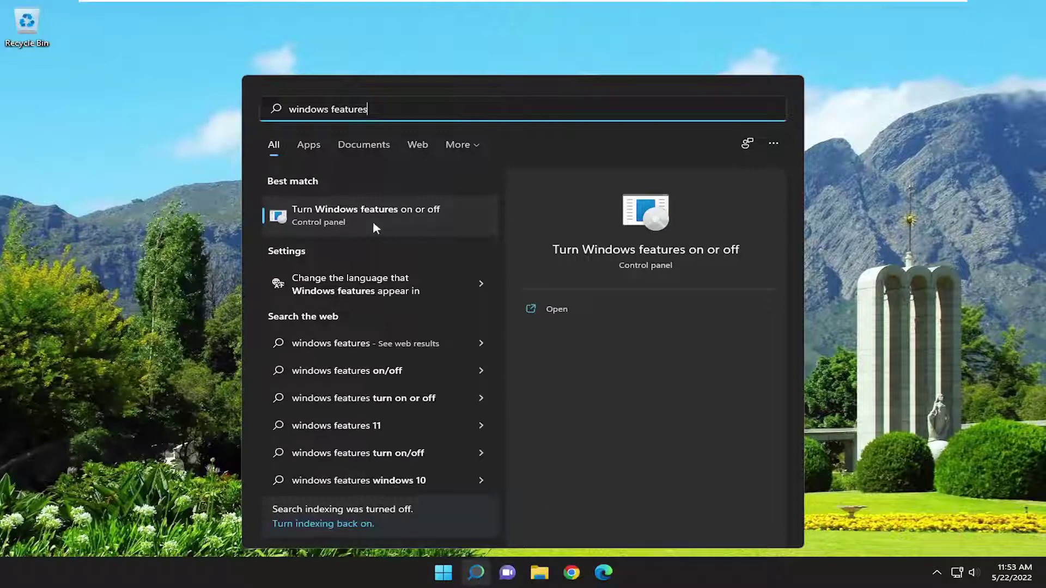
left_click(373, 218)
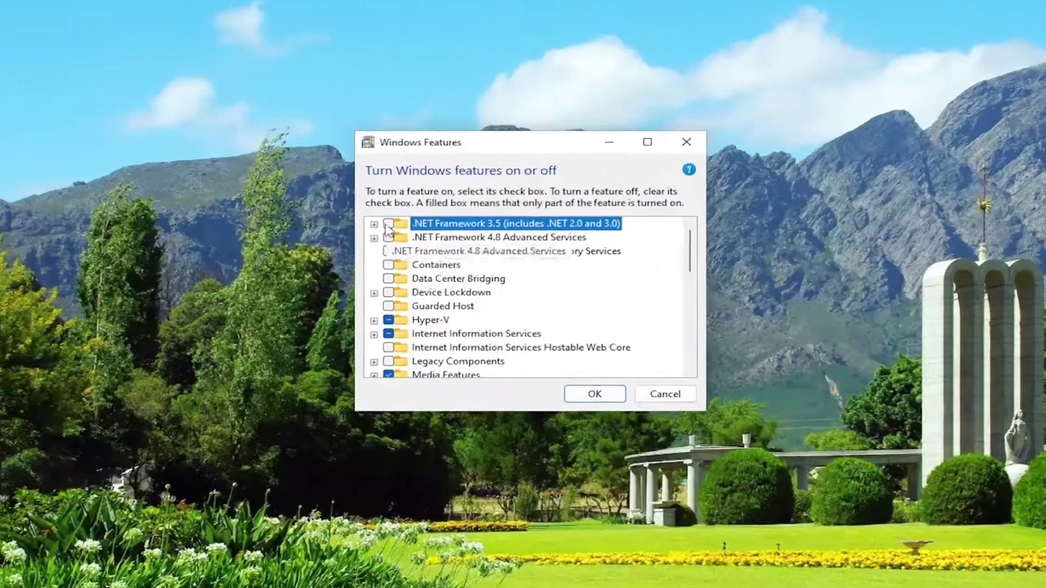
left_click(400, 235)
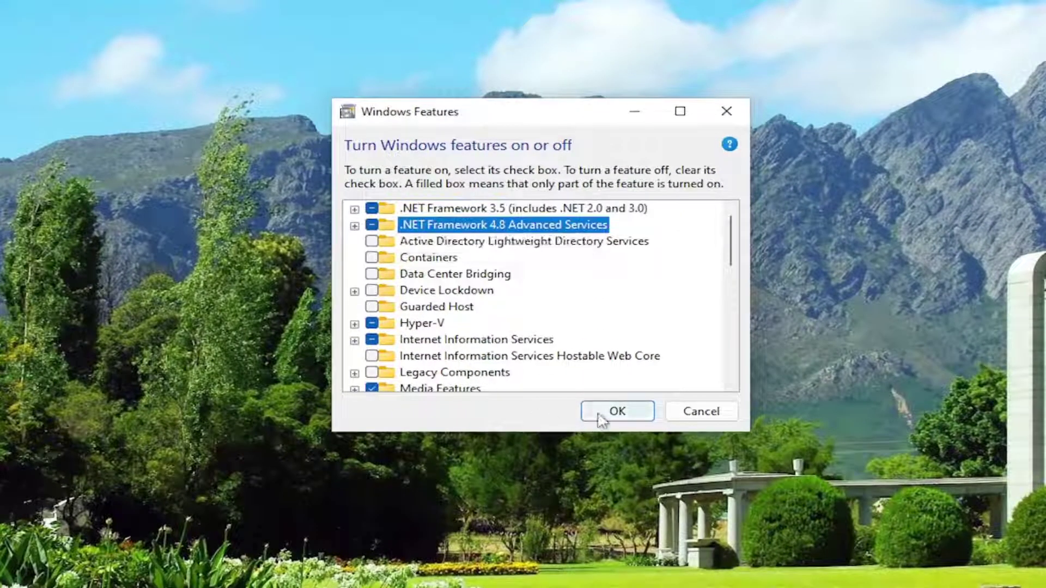
left_click(612, 413)
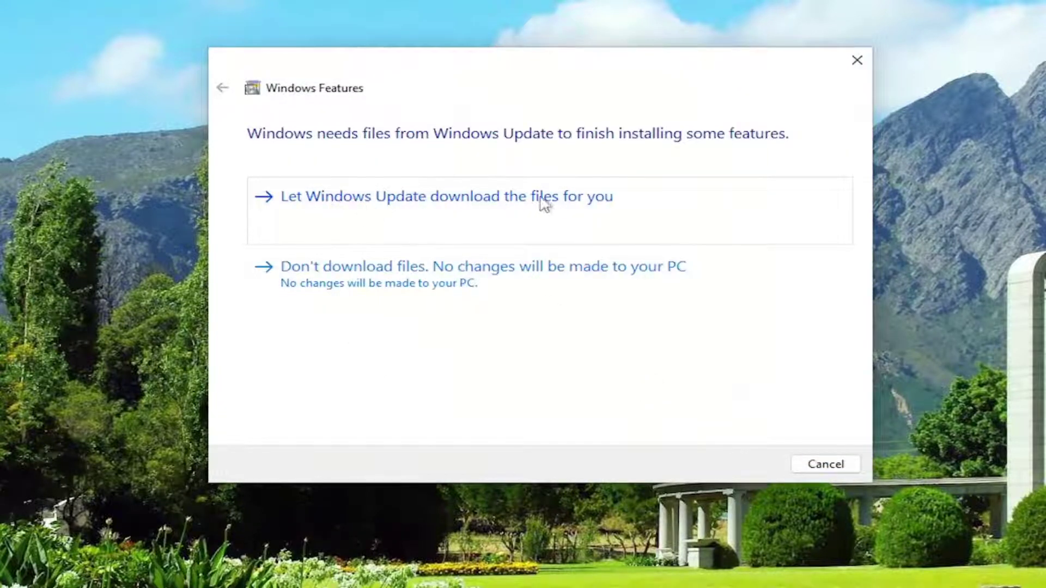
left_click(572, 204)
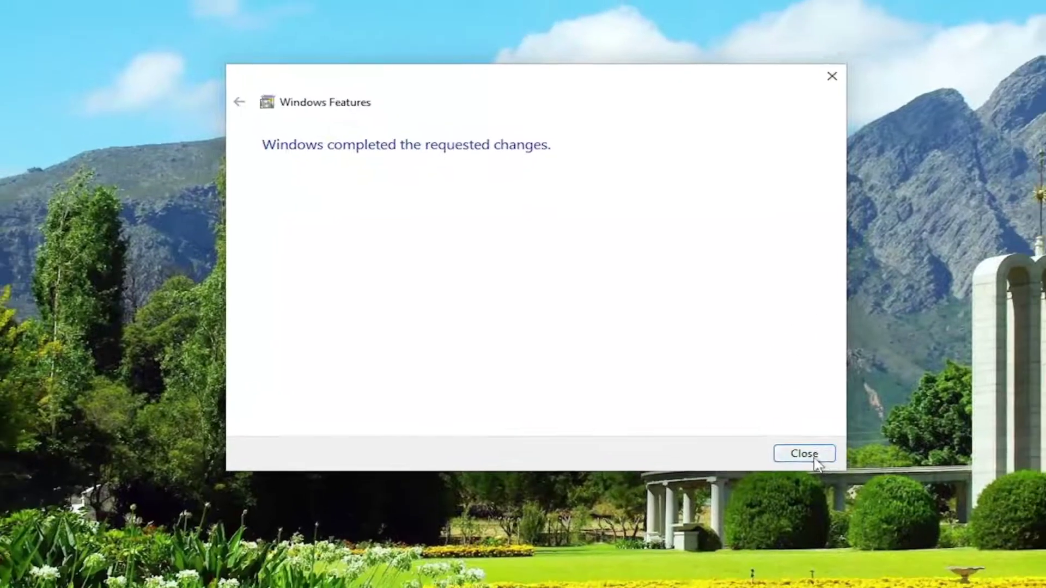
Dismiss the completed-changes notice, then launch Command Prompt as administrator and accept the UAC prompt.
left_click(816, 462)
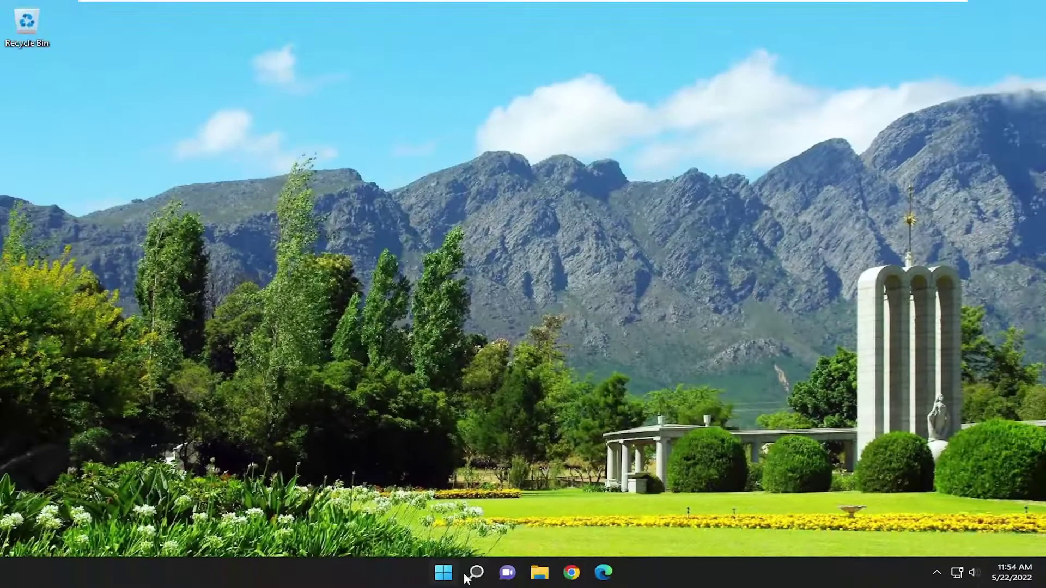
left_click(464, 576)
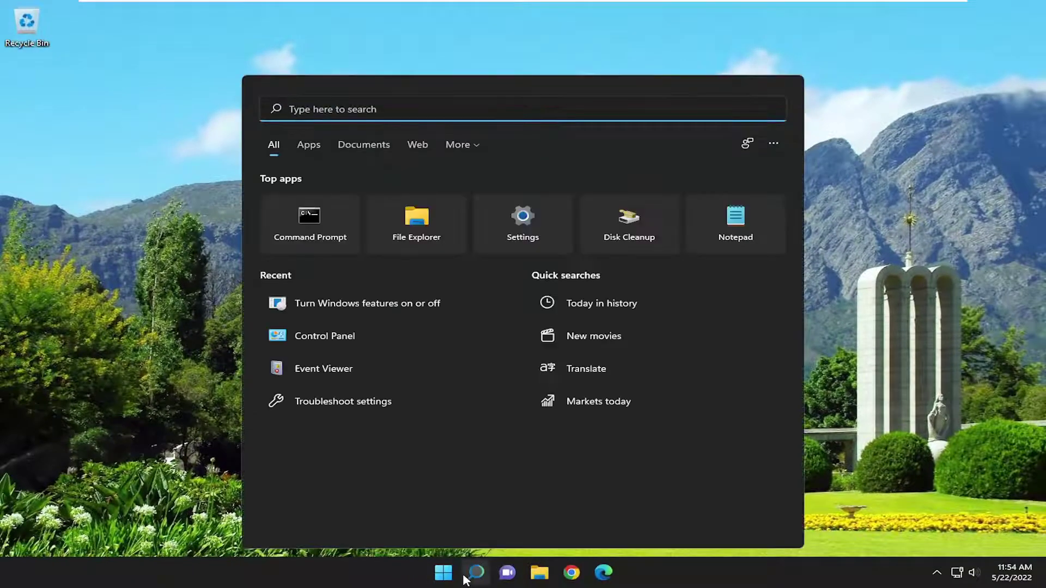
type("cmd")
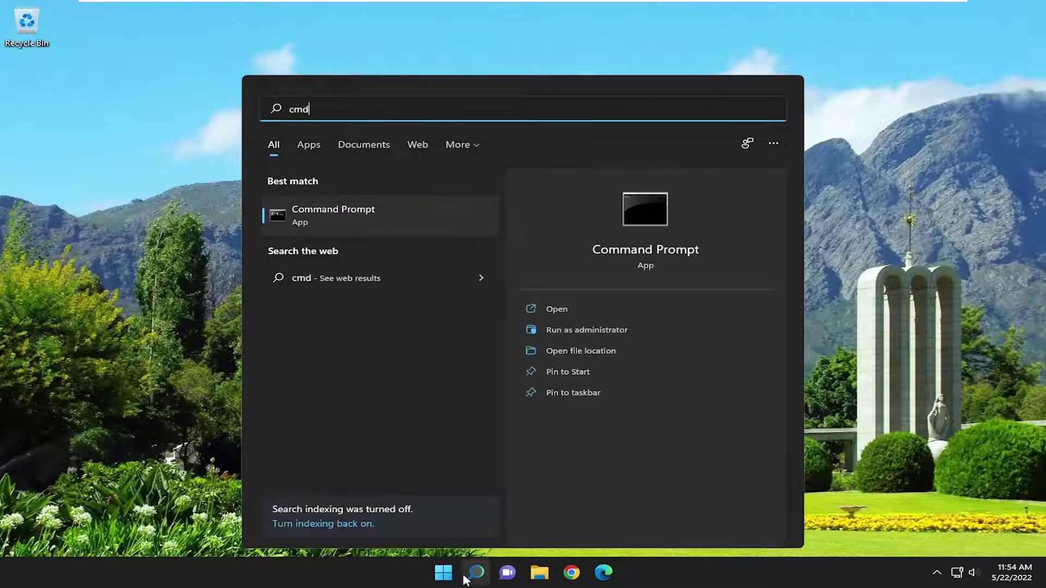
right_click(348, 216)
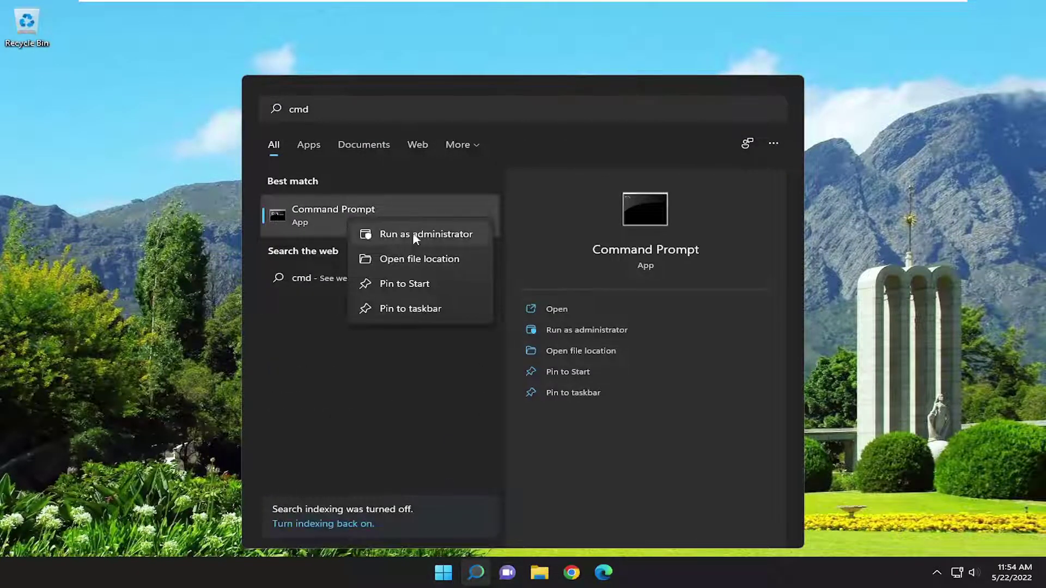
left_click(422, 234)
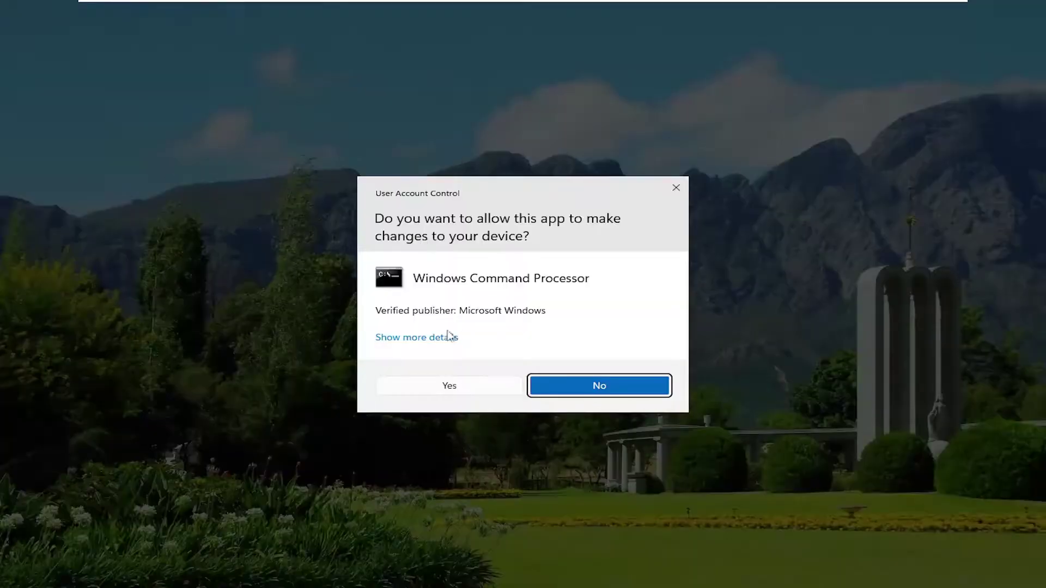
left_click(449, 388)
Centre the window and run sfc /scannow until verification completes with no integrity violations.
left_click_drag(460, 42, 556, 89)
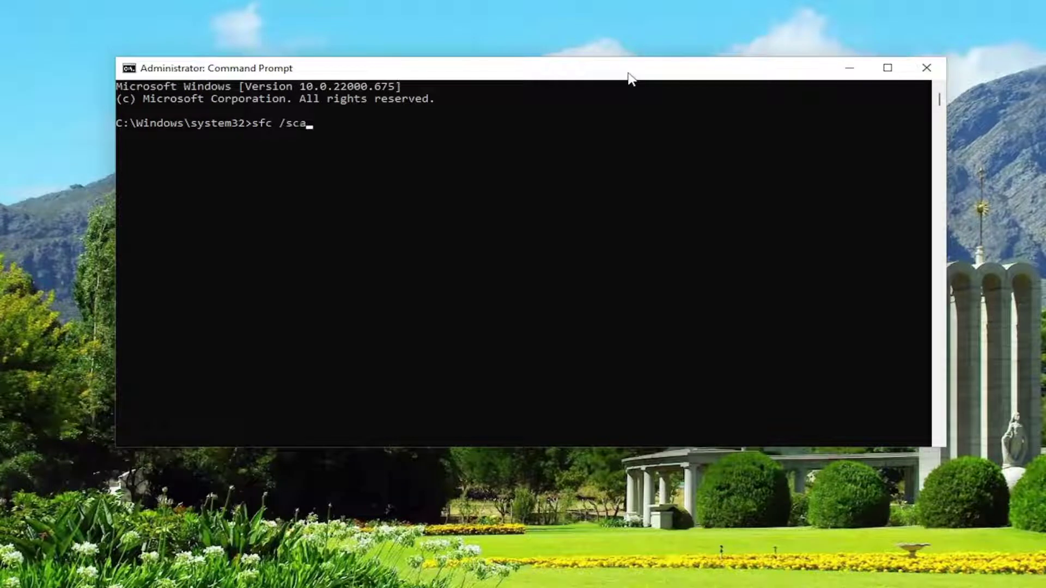
type("nnow")
key("Return")
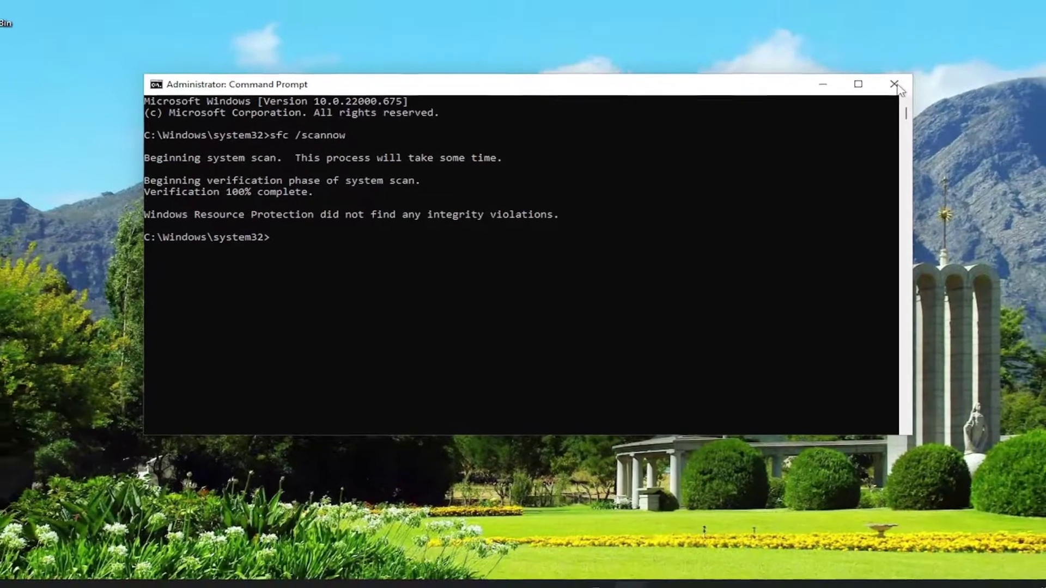
Close the Command Prompt window, returning to the desktop.
left_click(926, 68)
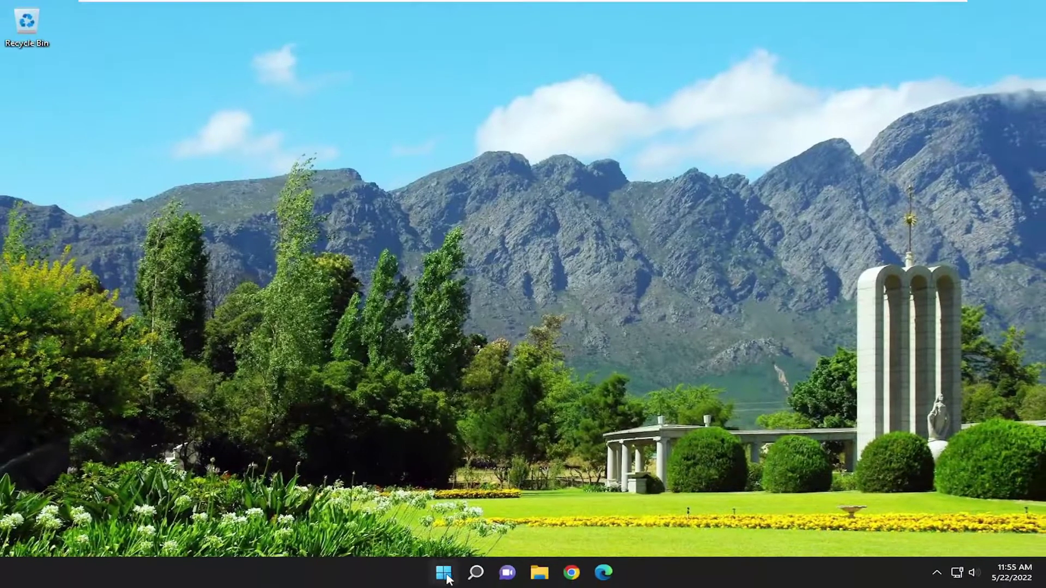